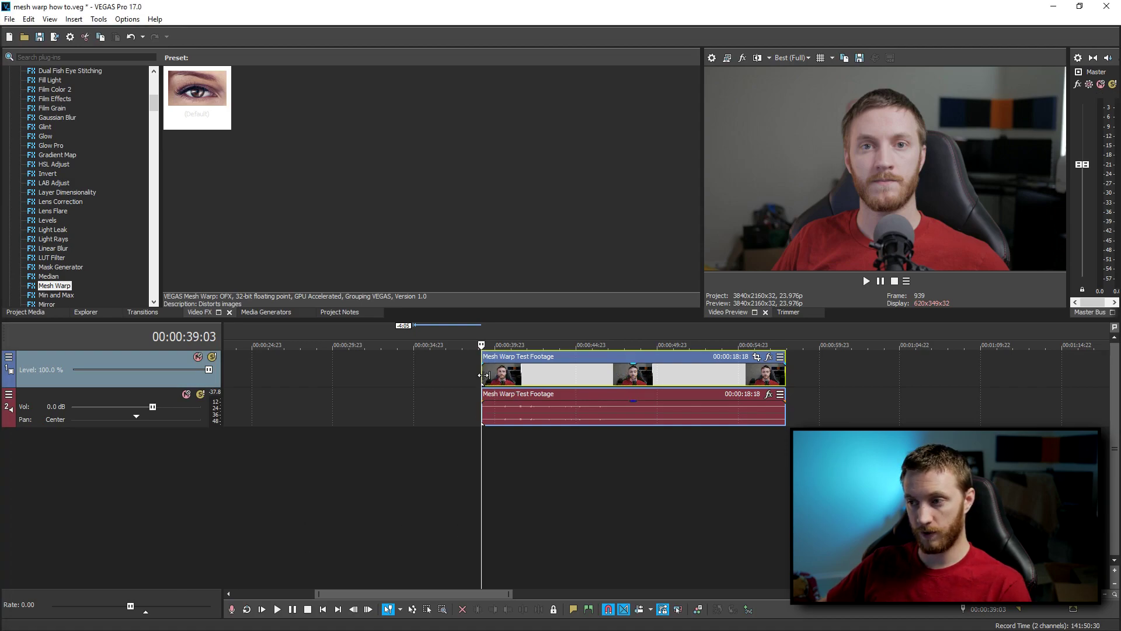
Step: Play through the test footage while raising the audio track volume to 0.4 dB
key("space")
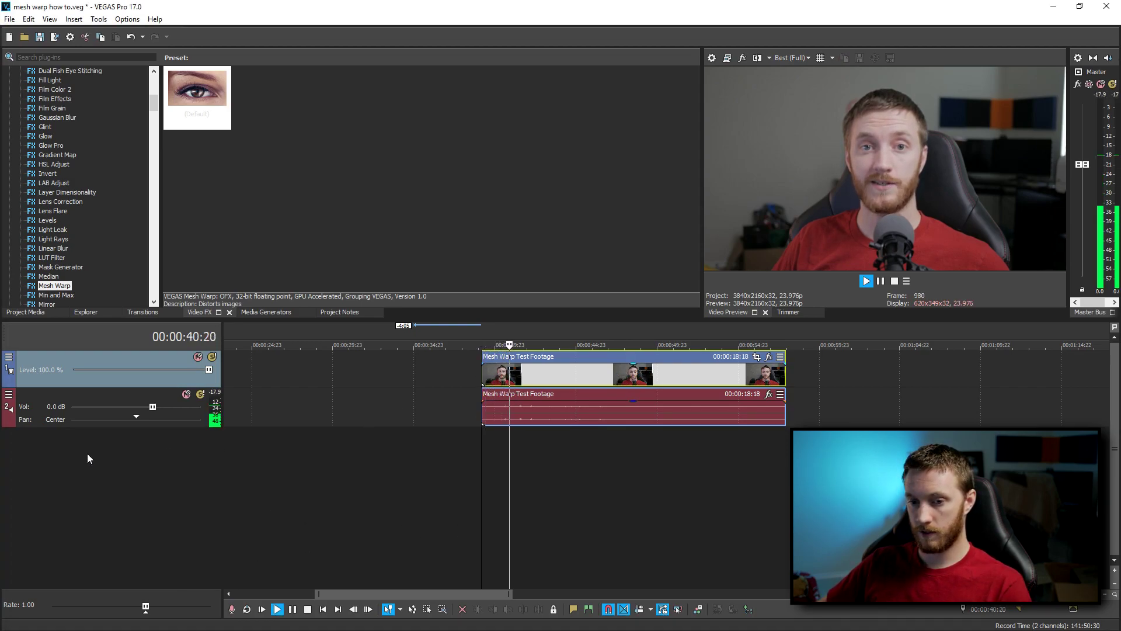
left_click_drag(155, 409, 157, 409)
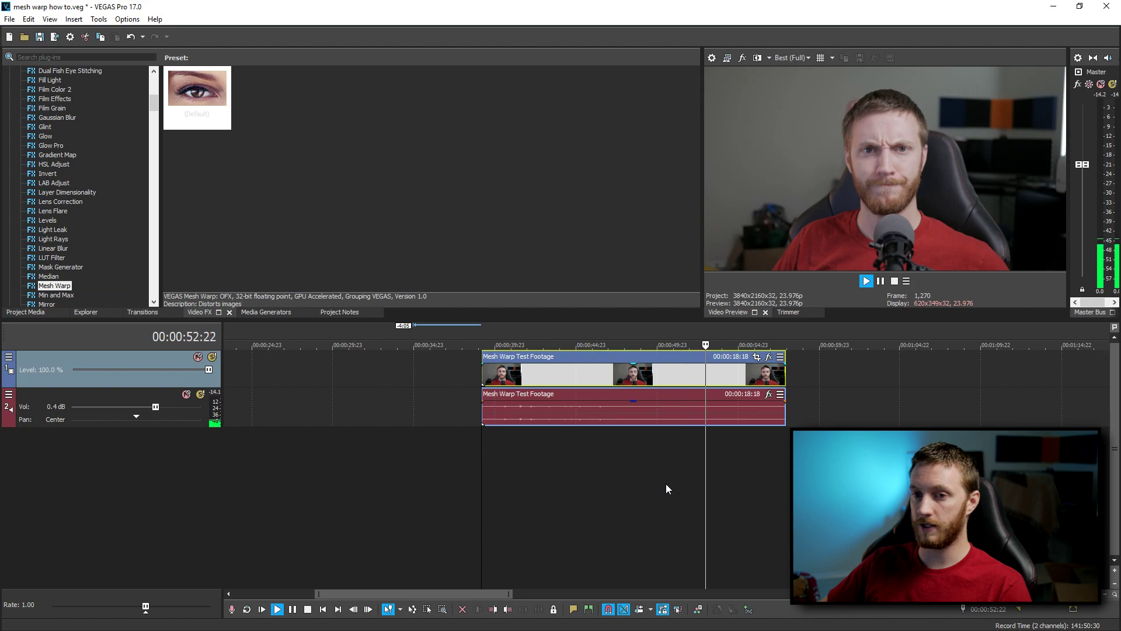
key("Return")
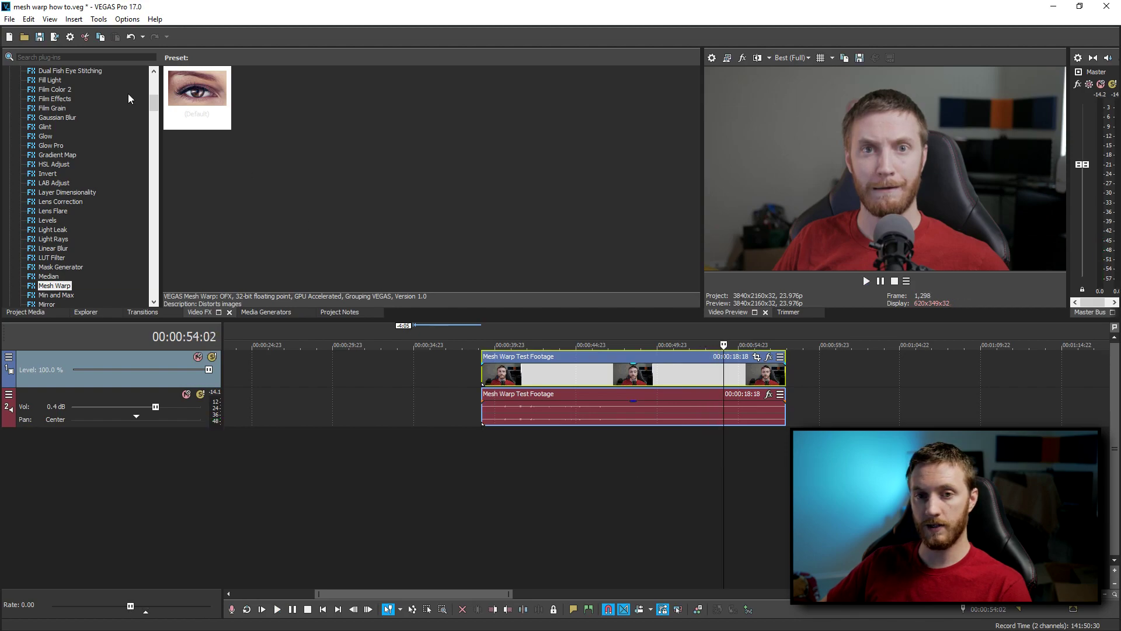
left_click(75, 57)
Step: Search Video FX for 'mesh' and apply Mesh Warp to the test footage clip
type("mesh")
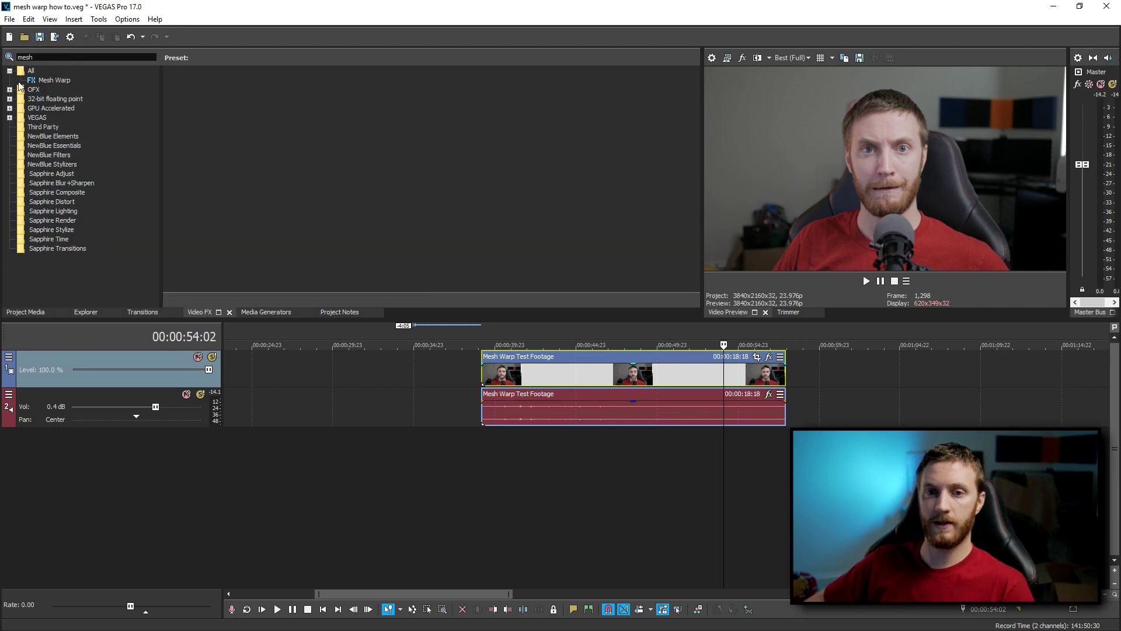
left_click(45, 83)
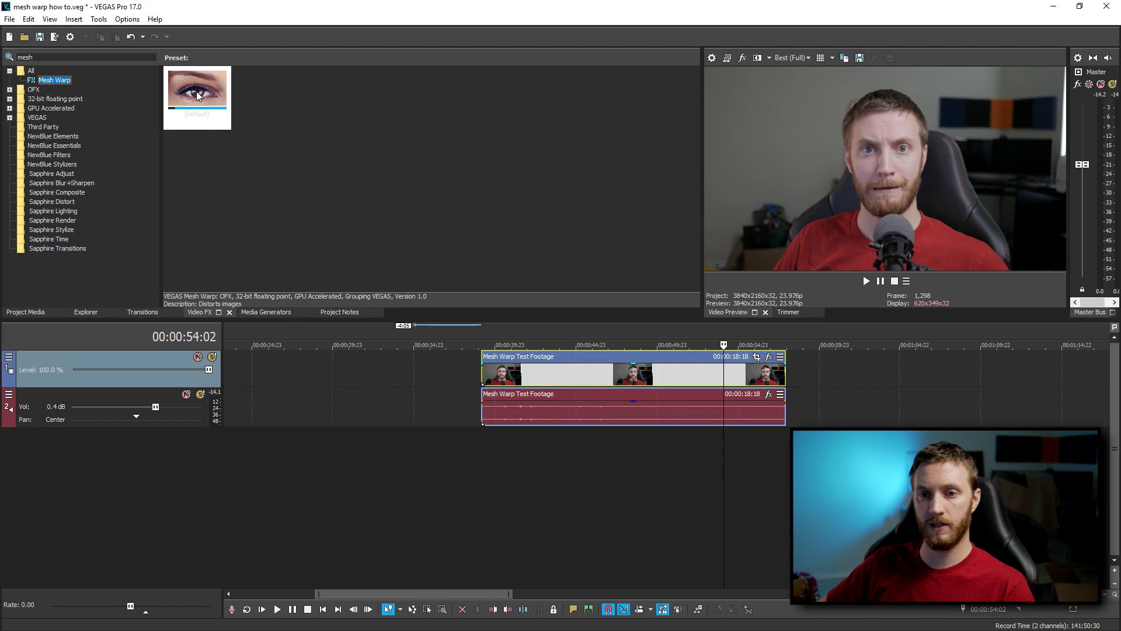
left_click_drag(595, 373, 595, 374)
left_click_drag(1025, 154, 277, 99)
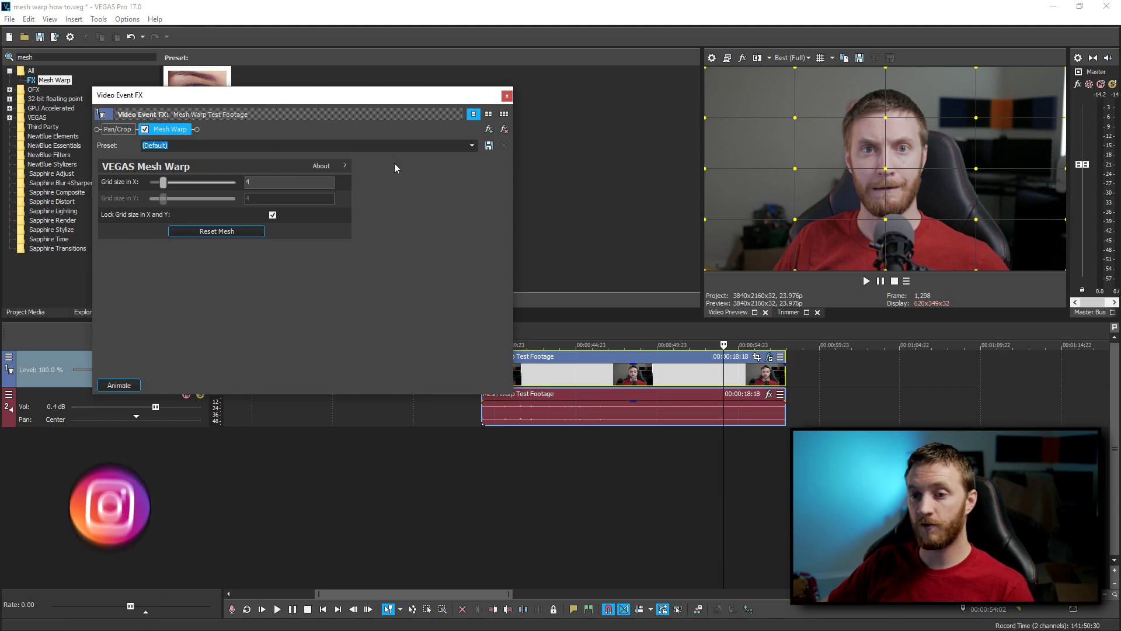
Step: Set Mesh Warp's Grid size in X to 8 and uncheck Lock Grid size in X and Y
left_click_drag(351, 95, 321, 80)
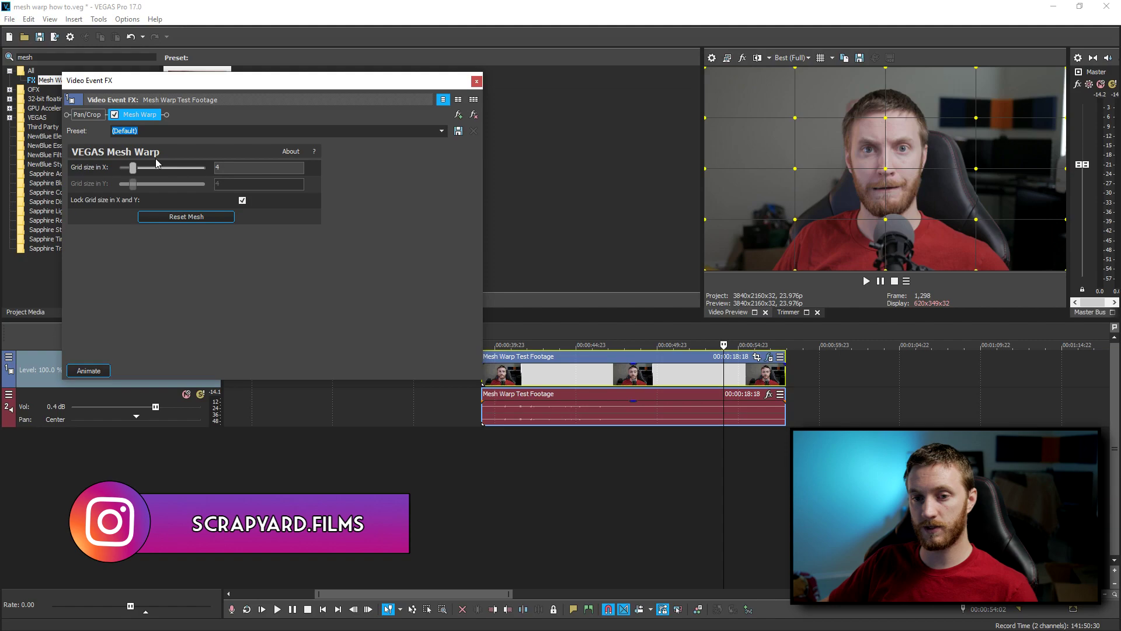
left_click_drag(135, 169, 222, 169)
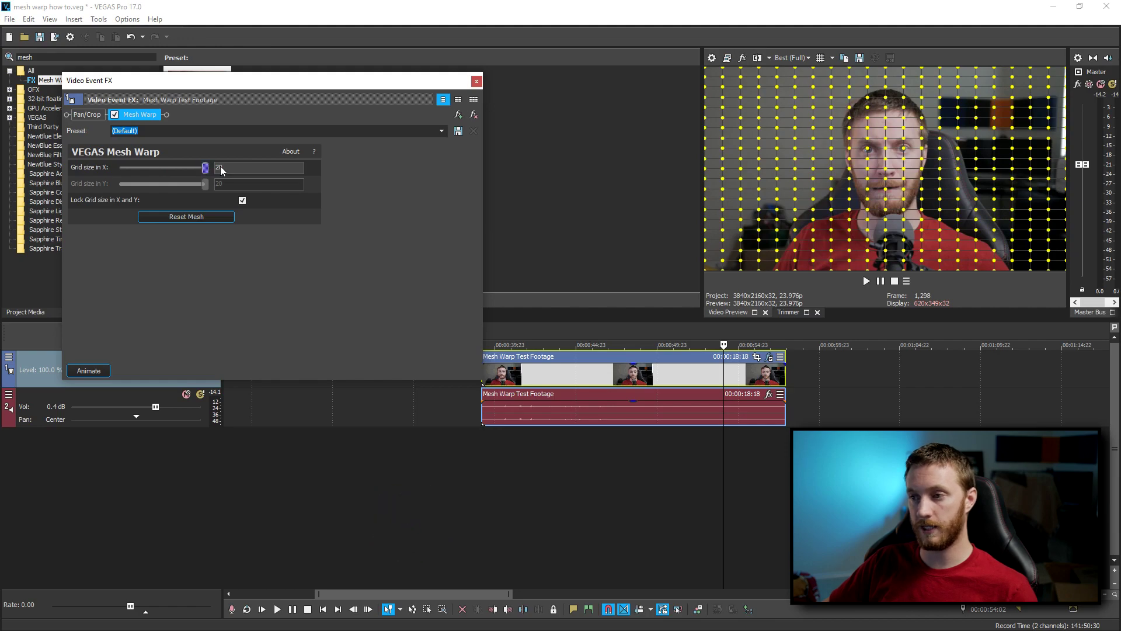
double_click(220, 166)
type("8")
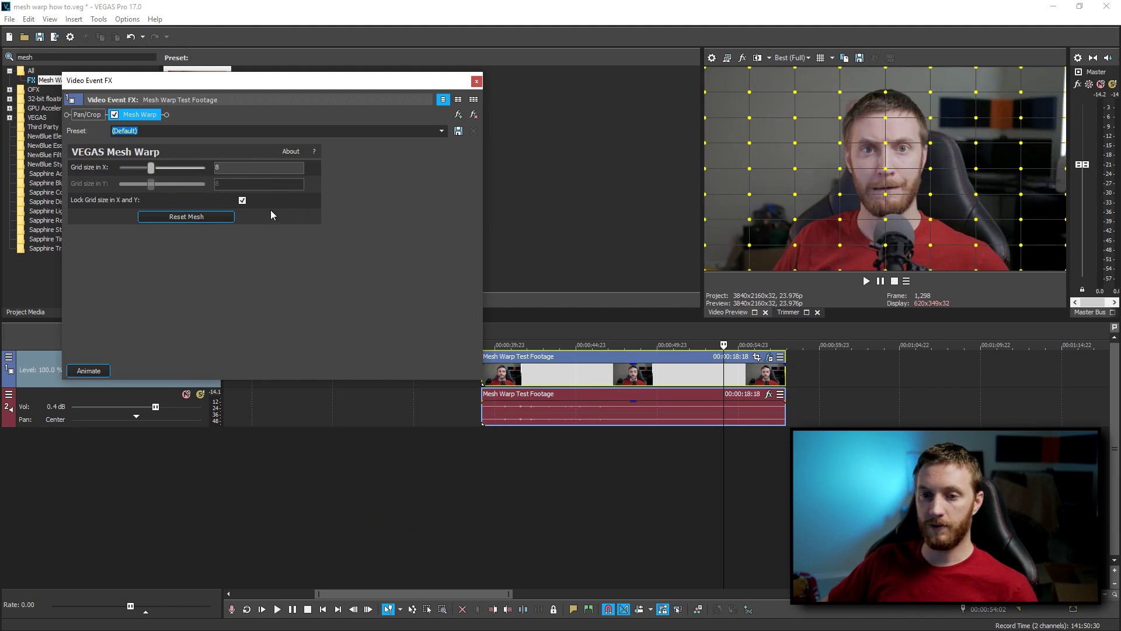
left_click(243, 200)
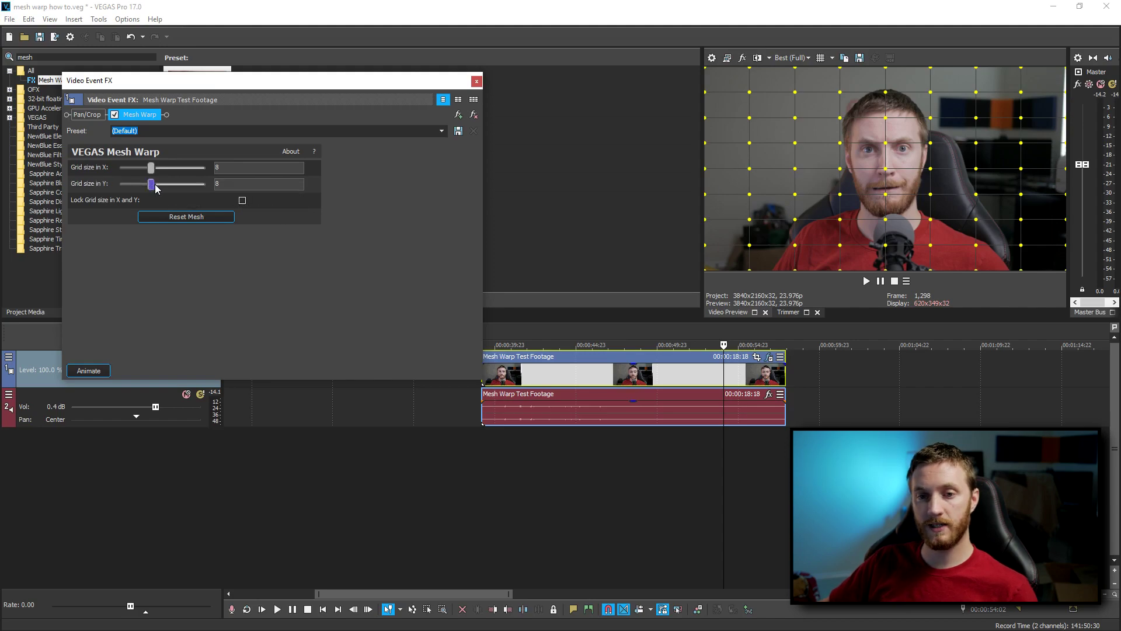
mouse_move(157, 188)
left_mouse_down()
mouse_move(194, 186)
mouse_move(126, 188)
mouse_move(182, 186)
mouse_move(152, 191)
left_mouse_up()
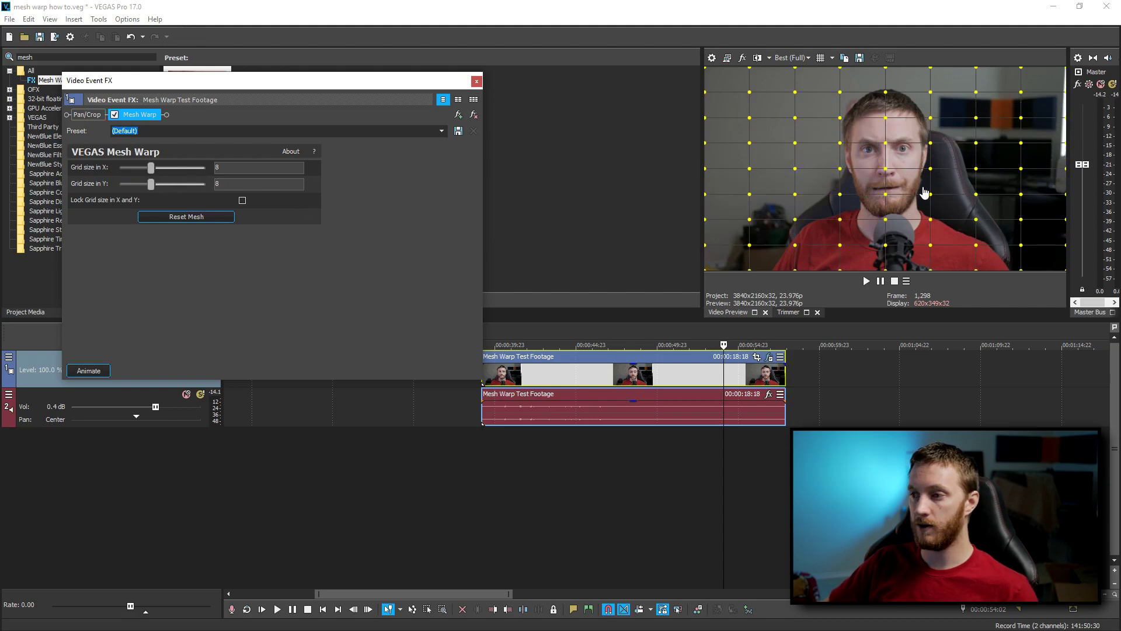
Step: Pull the head-side point inward and the mouth points down and inward, then close the settings
left_click_drag(887, 151, 886, 156)
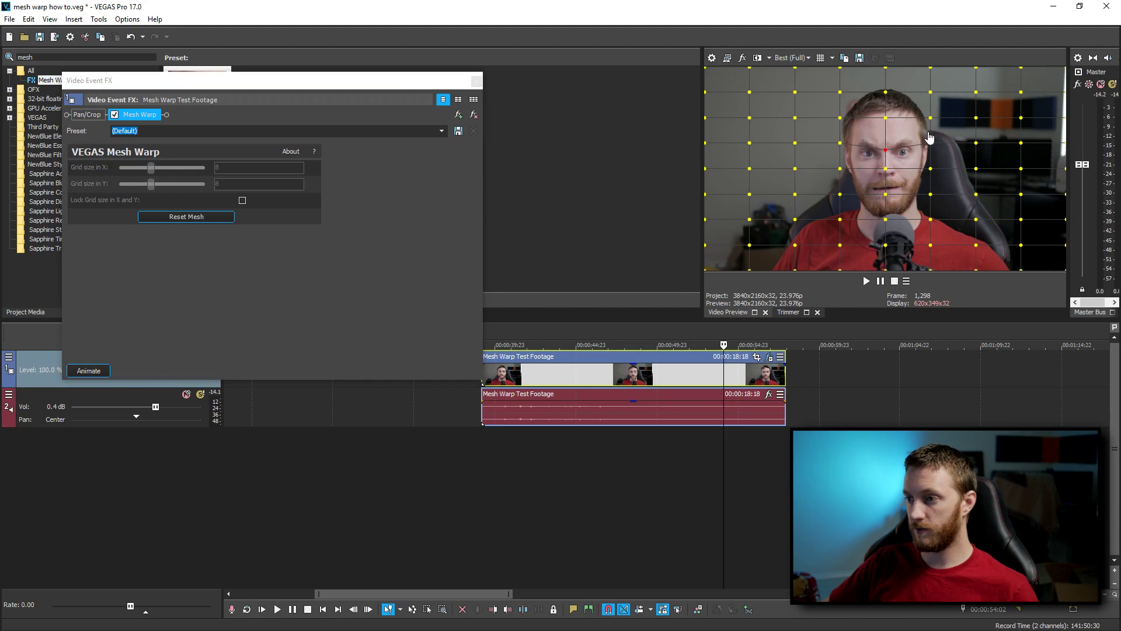
left_click_drag(929, 120, 854, 121)
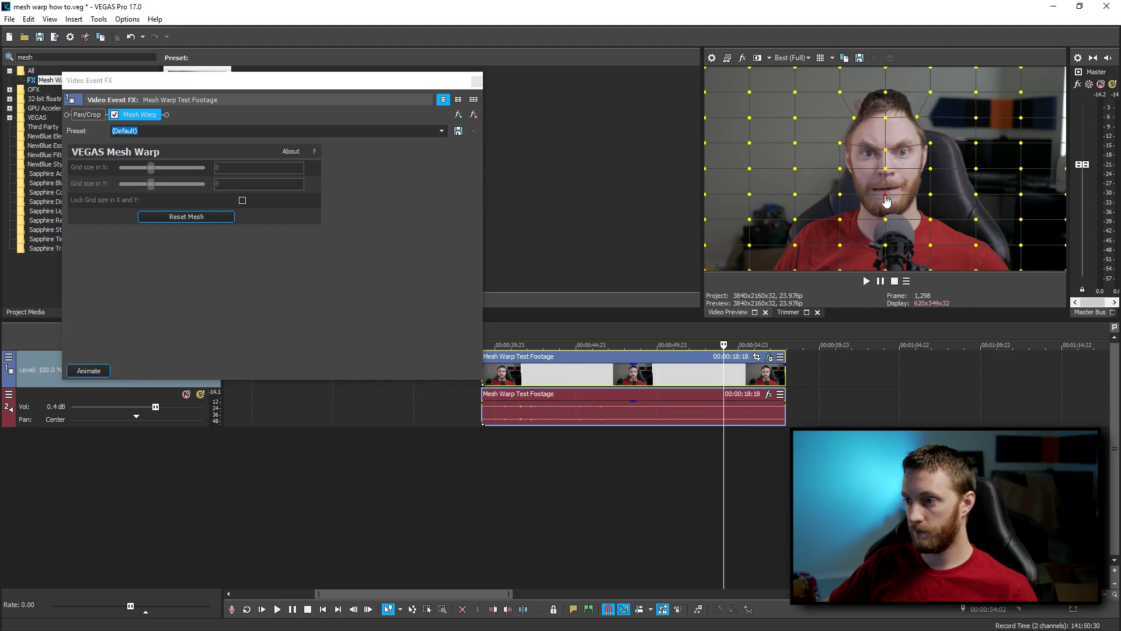
left_click_drag(886, 201, 849, 193)
left_click_drag(932, 200, 923, 199)
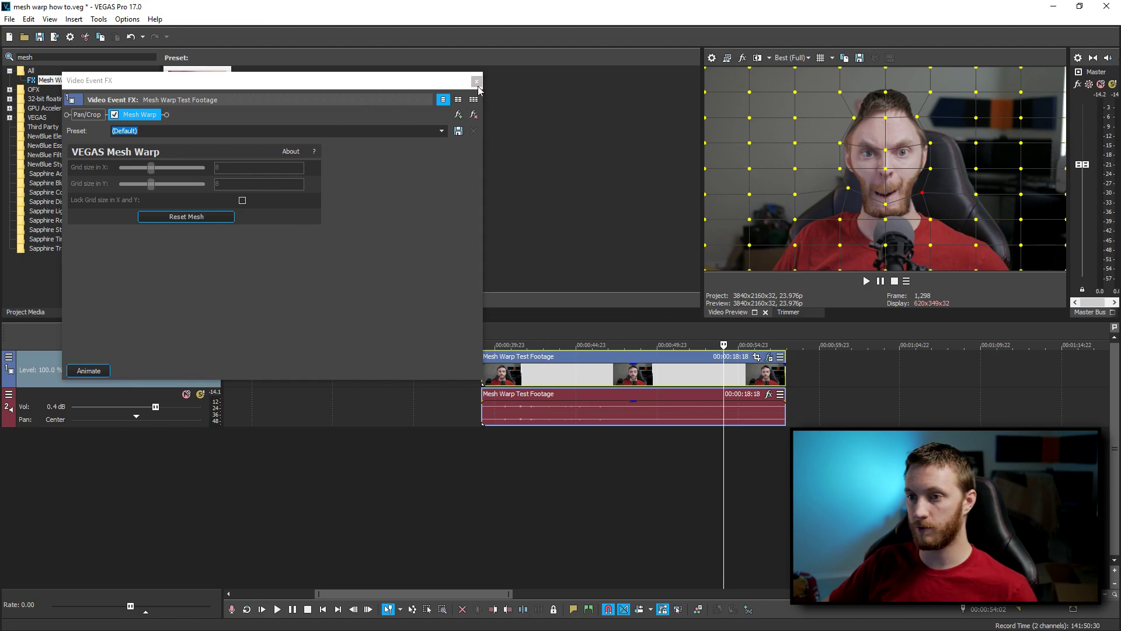
left_click(476, 83)
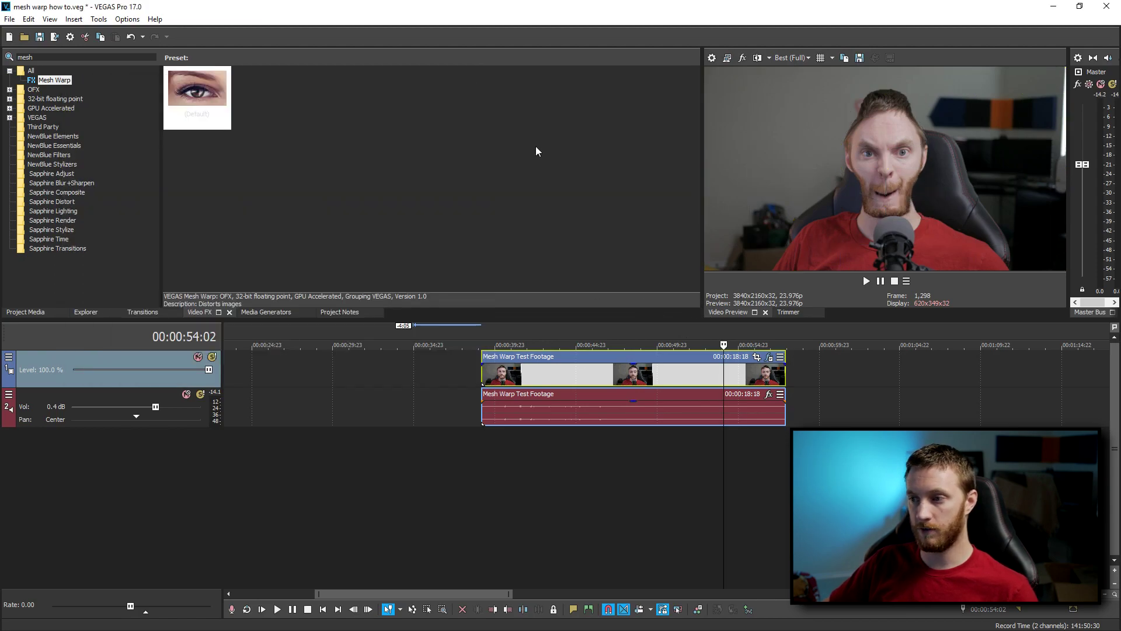
Step: Replay the warped footage from about 39 seconds
left_click(505, 379)
key("space")
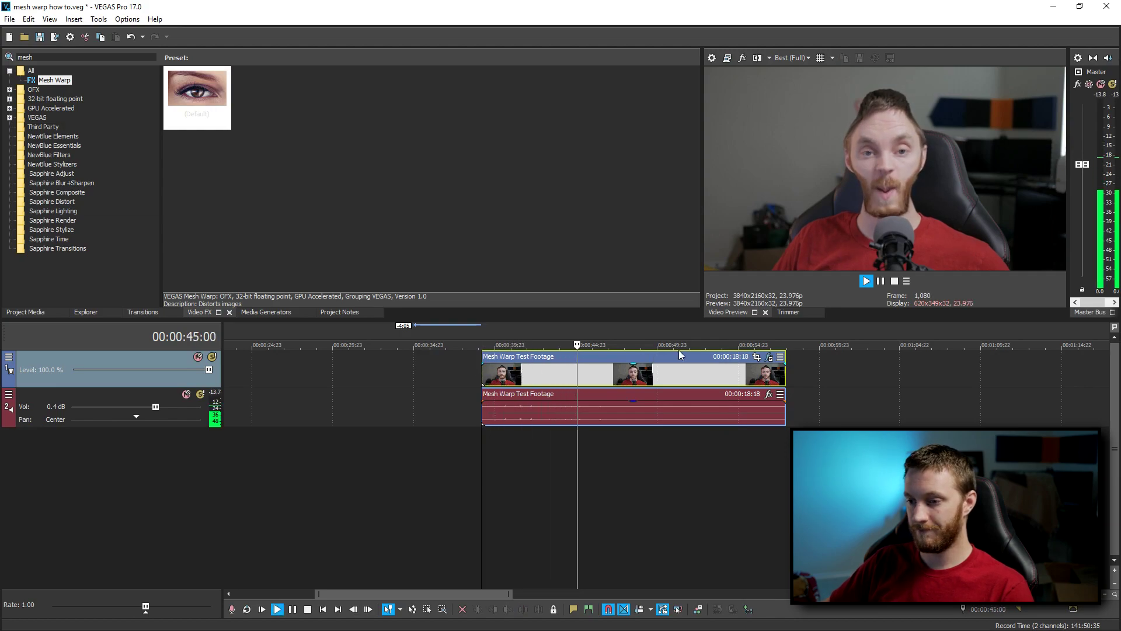
key("space")
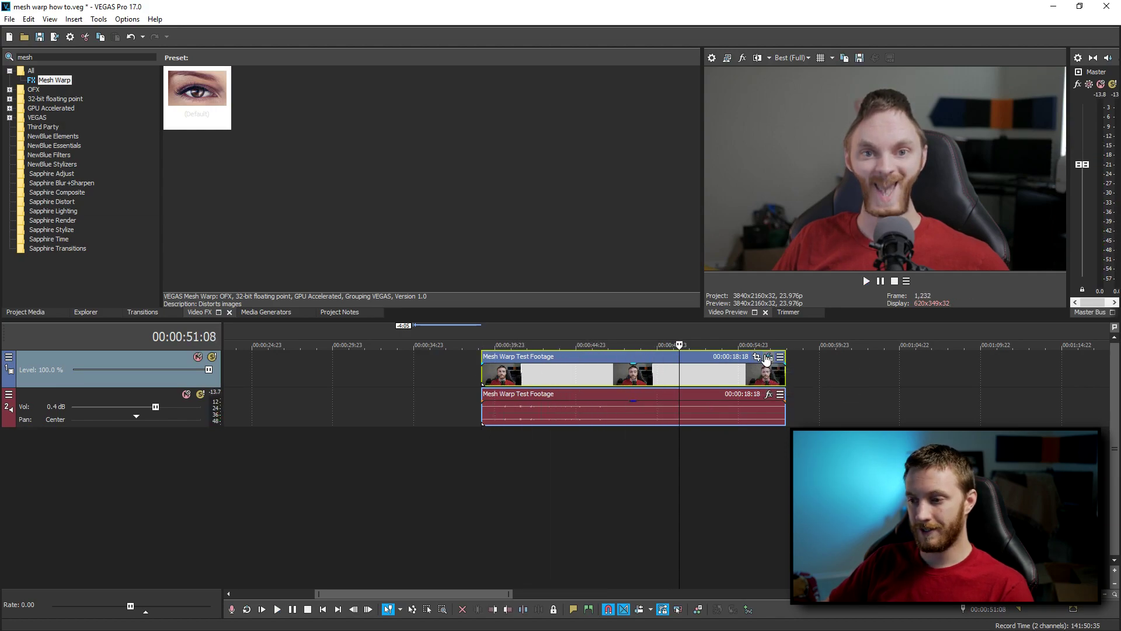
Step: Reopen Mesh Warp, reset the distorted mesh, and set the grid to 8 columns by 3 rows
left_click(768, 357)
left_click_drag(148, 170, 171, 186)
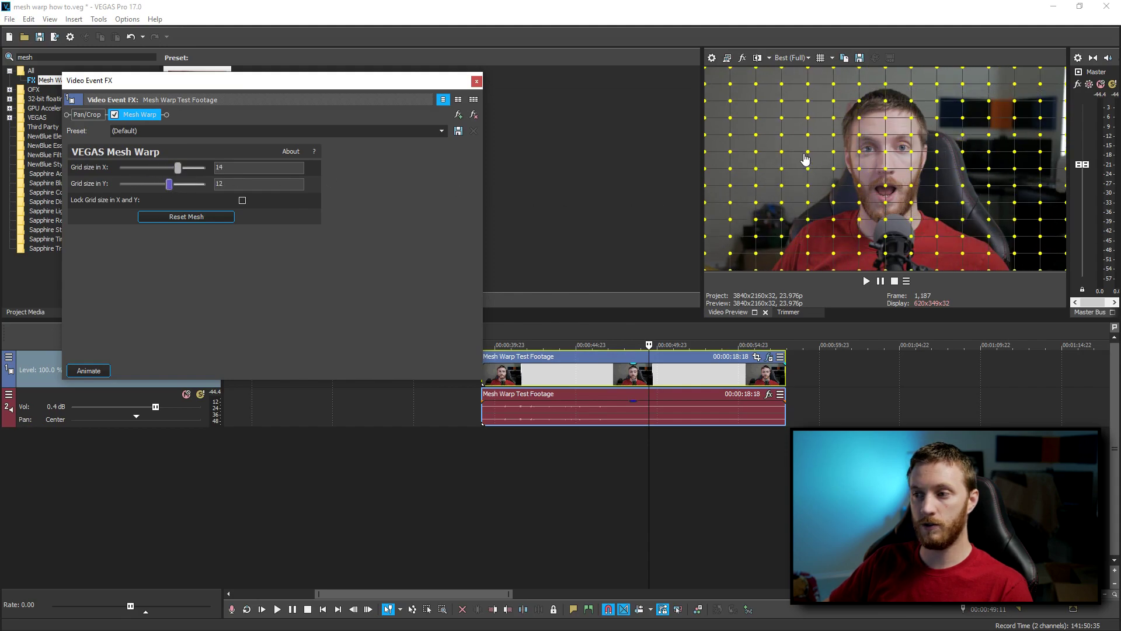
left_click_drag(876, 127, 871, 134)
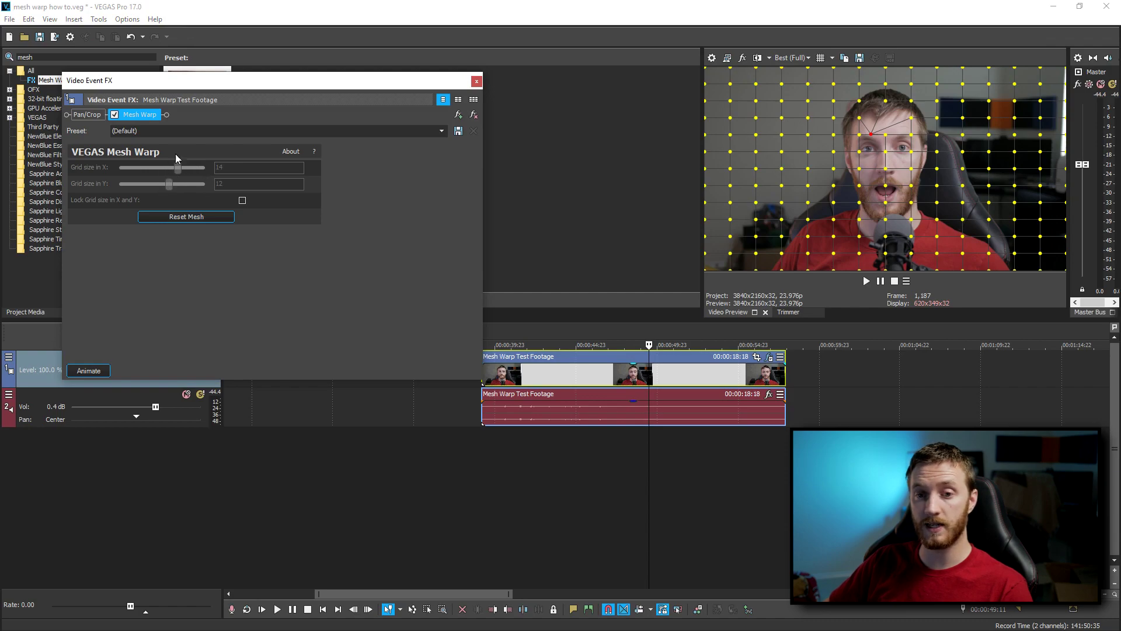
left_click(210, 219)
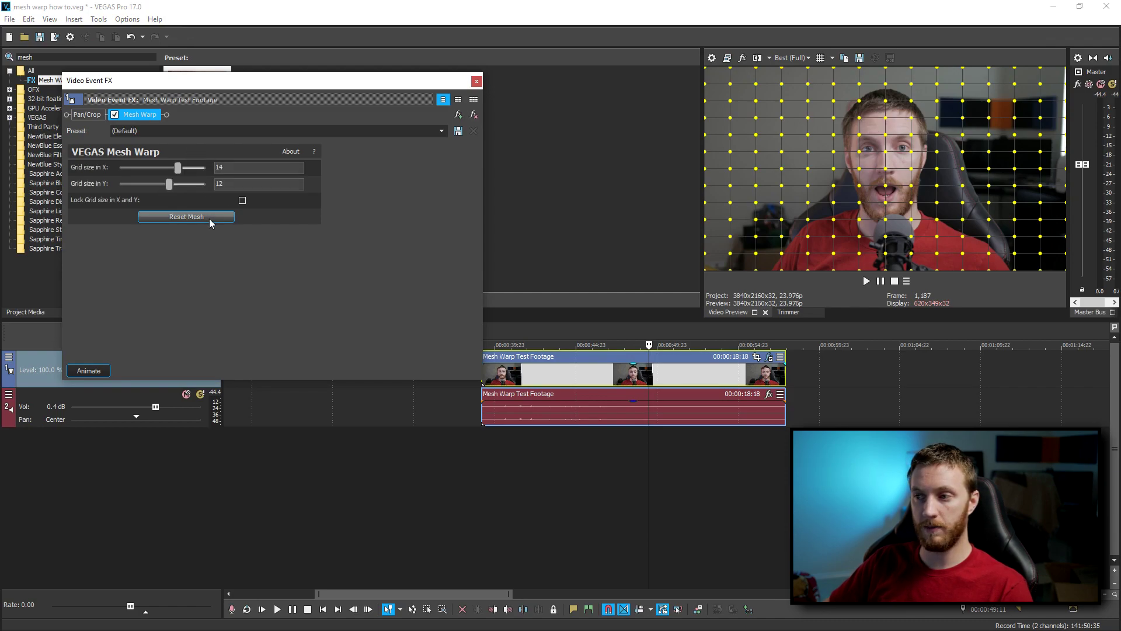
left_click_drag(178, 170, 129, 186)
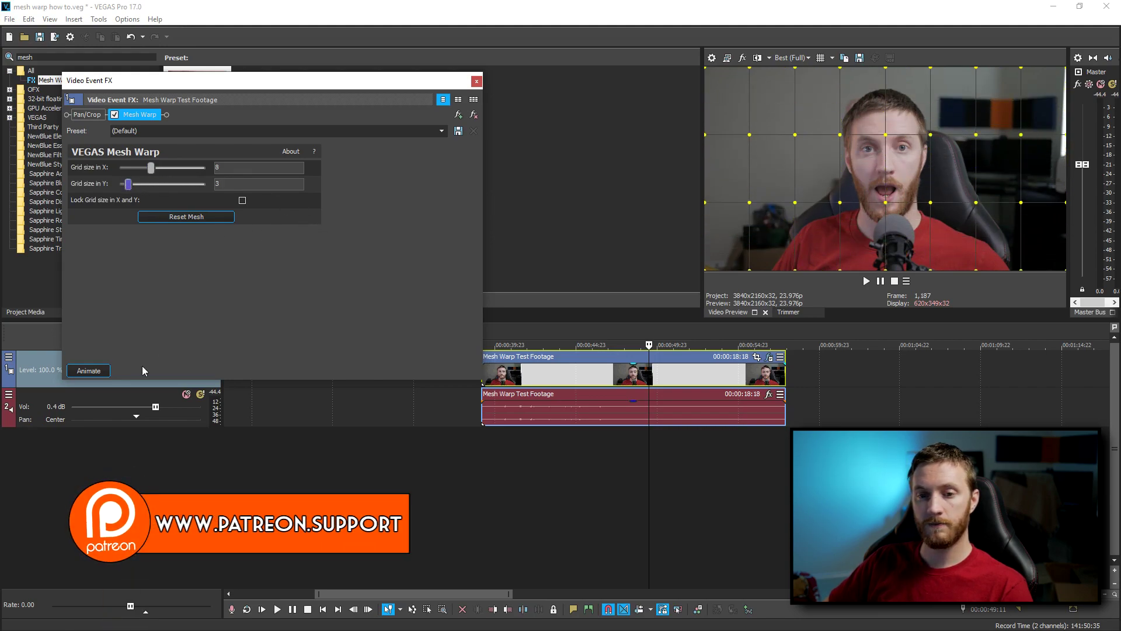
left_click(100, 372)
Step: At 00:00:09:22, stretch the face by pulling the mouth and forehead points apart
left_click(244, 319)
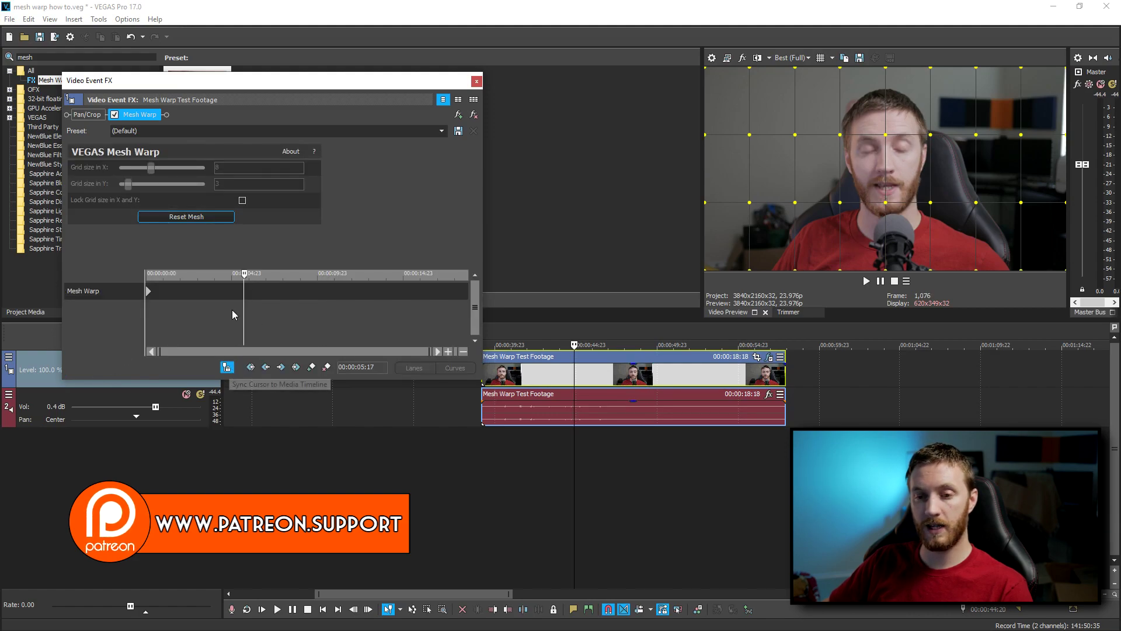
mouse_move(244, 276)
left_mouse_down()
mouse_move(375, 267)
mouse_move(193, 273)
mouse_move(291, 273)
left_mouse_up()
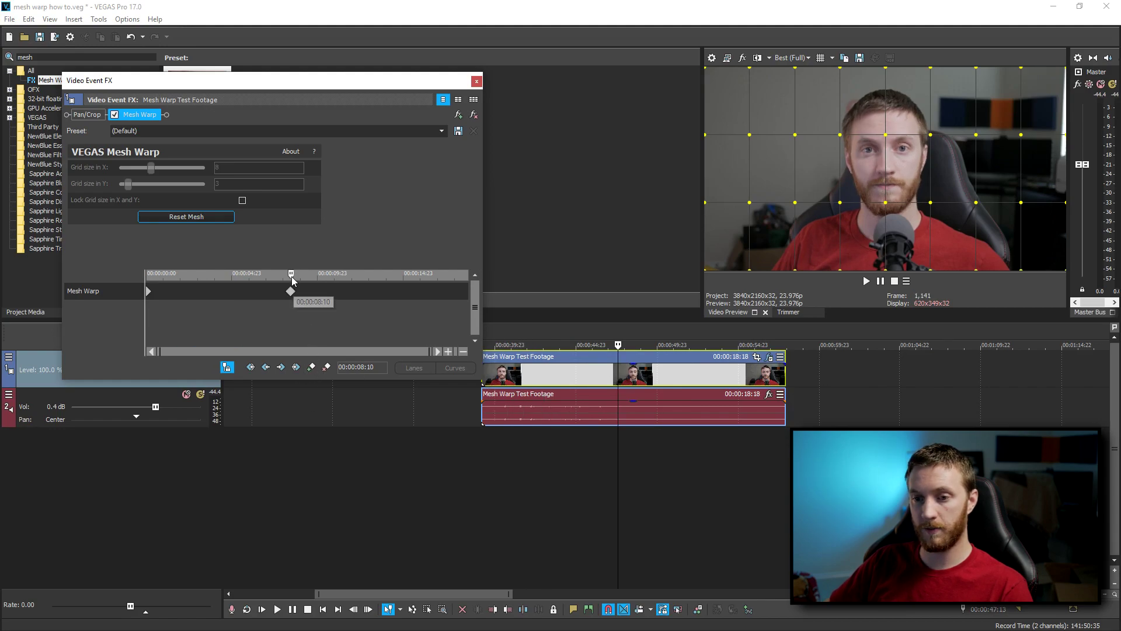
left_click_drag(291, 272, 316, 272)
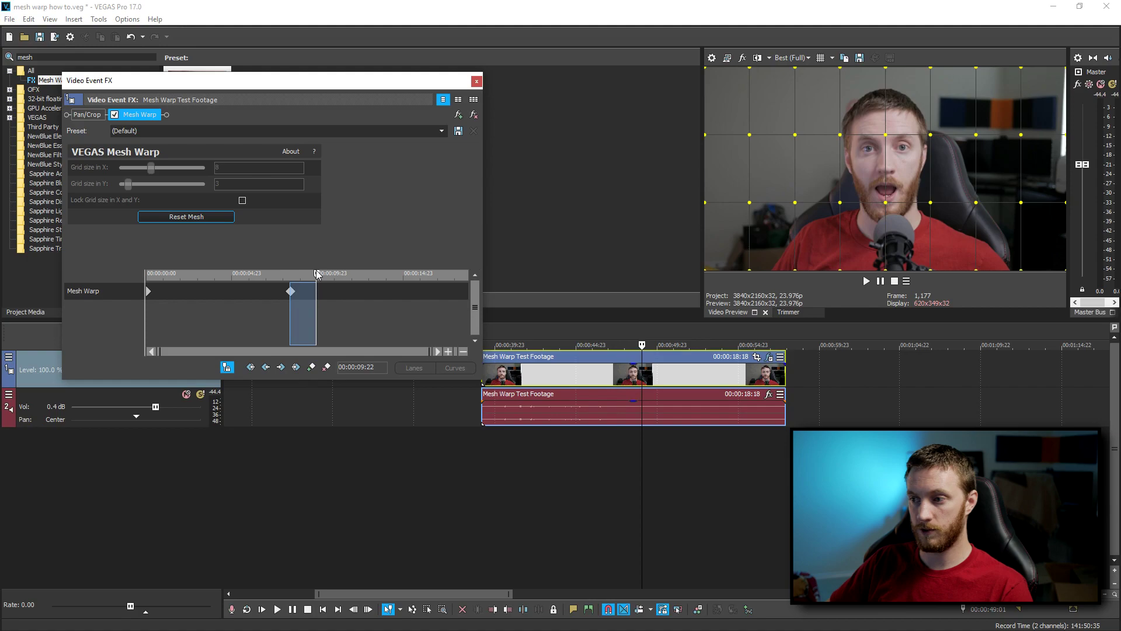
left_click_drag(888, 206, 887, 233)
left_click_drag(886, 134, 886, 113)
Step: At 00:00:11:06, lower the forehead point and raise the mouth point back up
left_click_drag(317, 274, 340, 277)
left_click_drag(886, 113, 886, 152)
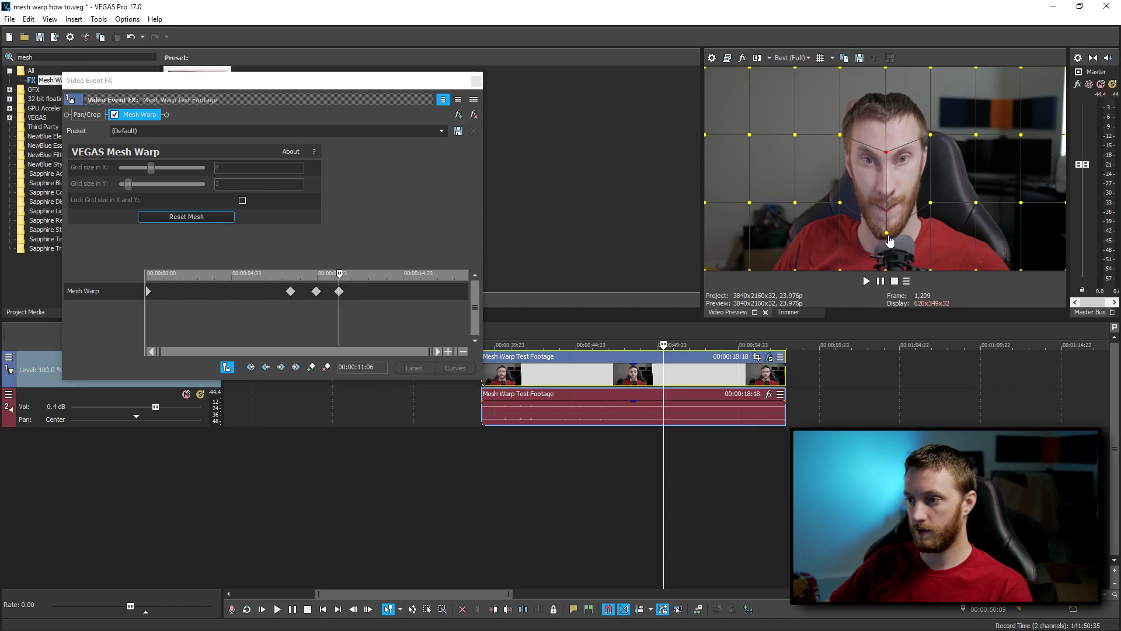
left_click_drag(888, 233, 885, 194)
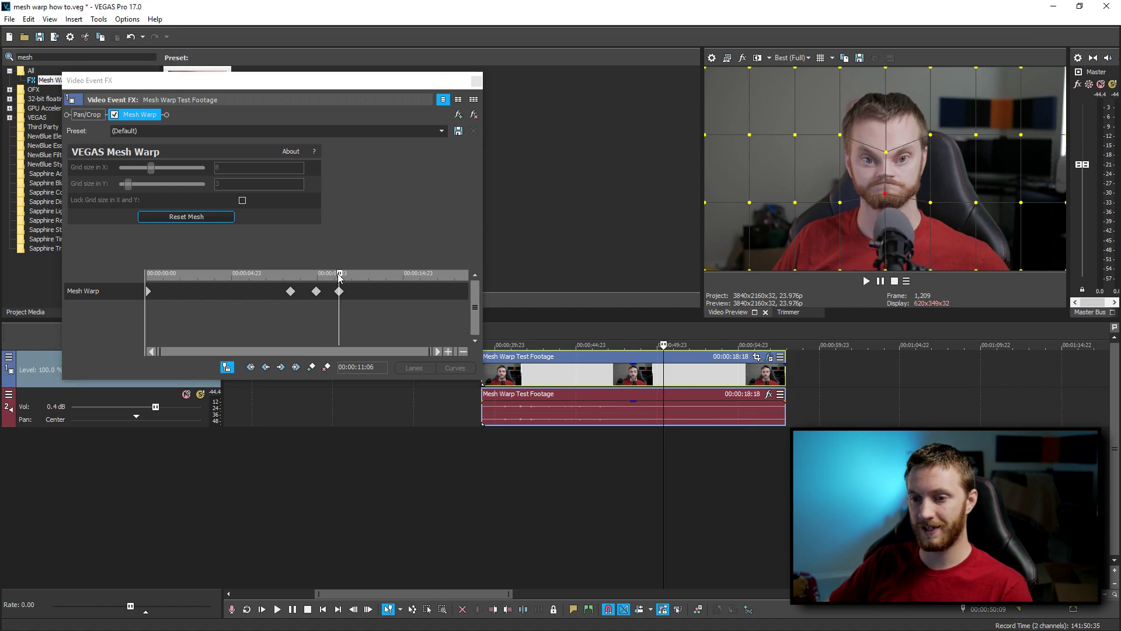
Step: At 00:00:12:01, shift the mouth point and widen the mouth outward, then close the settings
left_click_drag(340, 277, 353, 277)
left_click(888, 203)
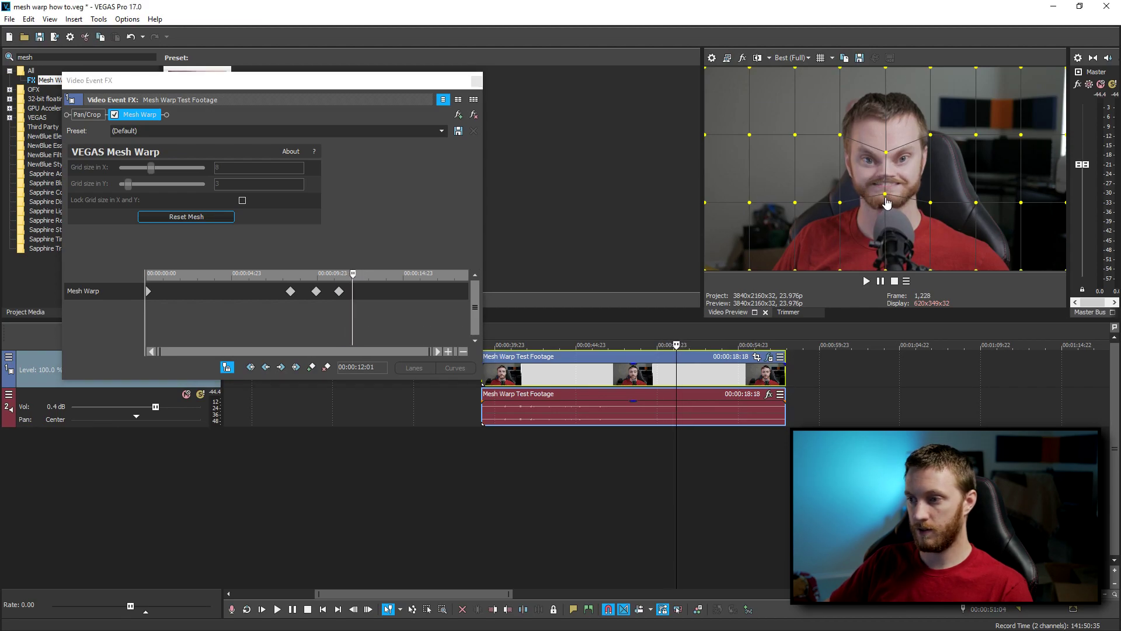
left_click_drag(887, 203, 946, 202)
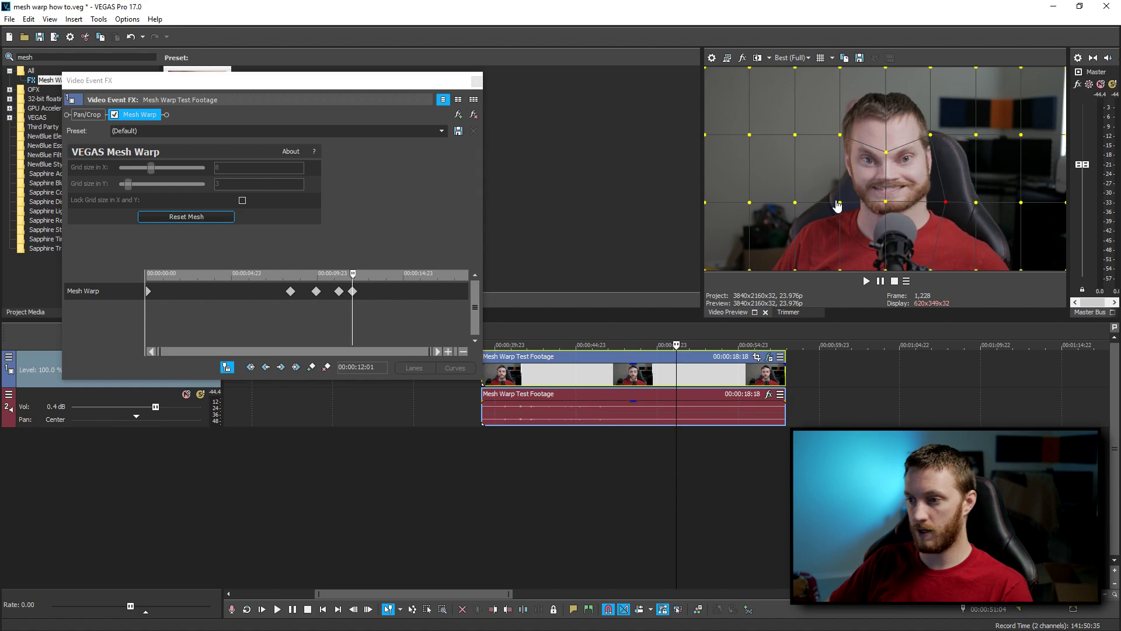
left_click_drag(838, 204, 821, 205)
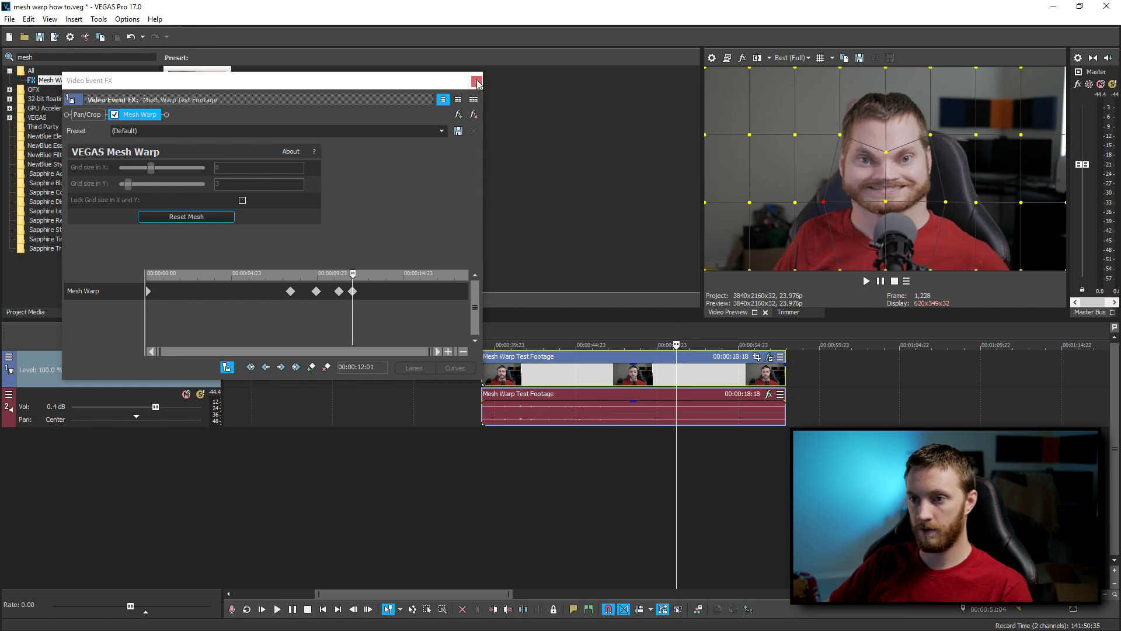
left_click(477, 82)
Step: Play the warped section from just before the distortion, pausing on the distorted face
left_click(622, 436)
key("space")
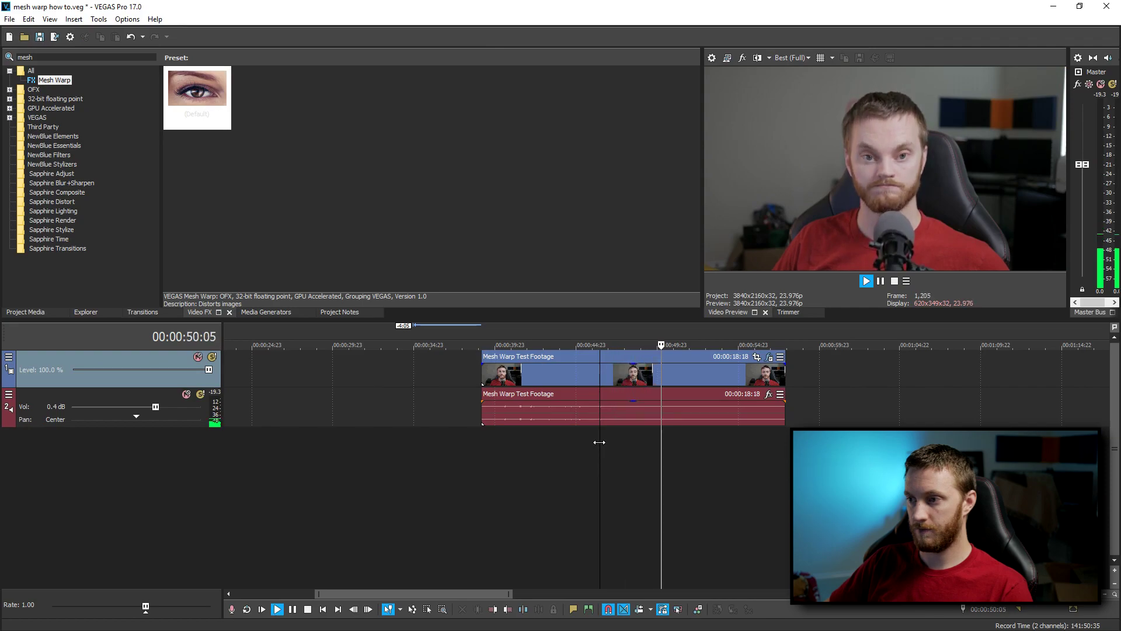
key("space")
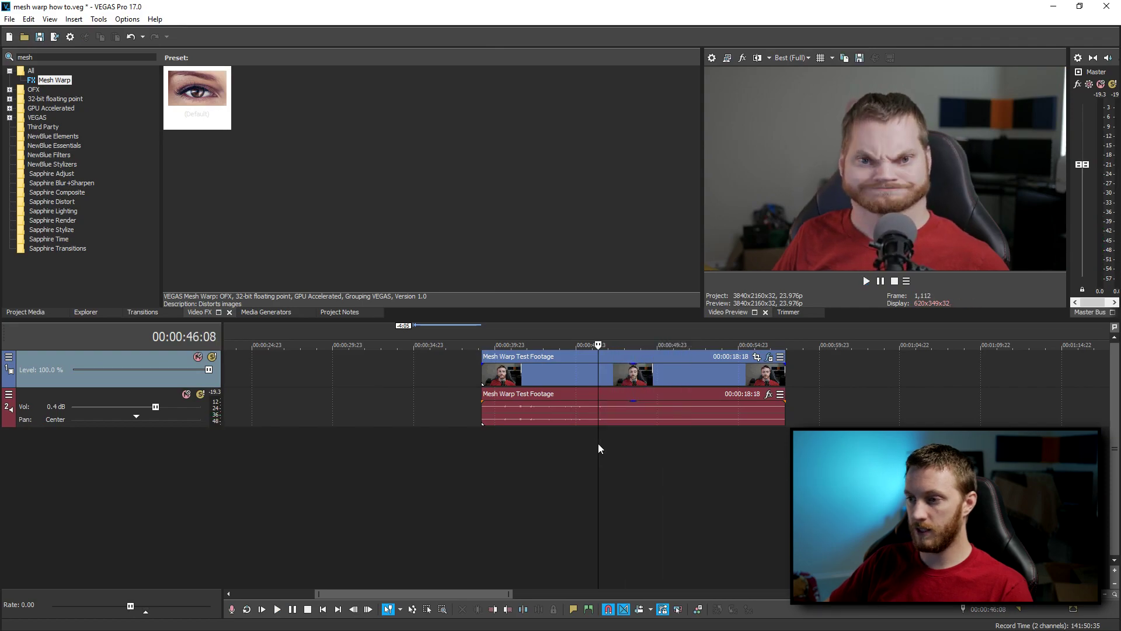
key("space")
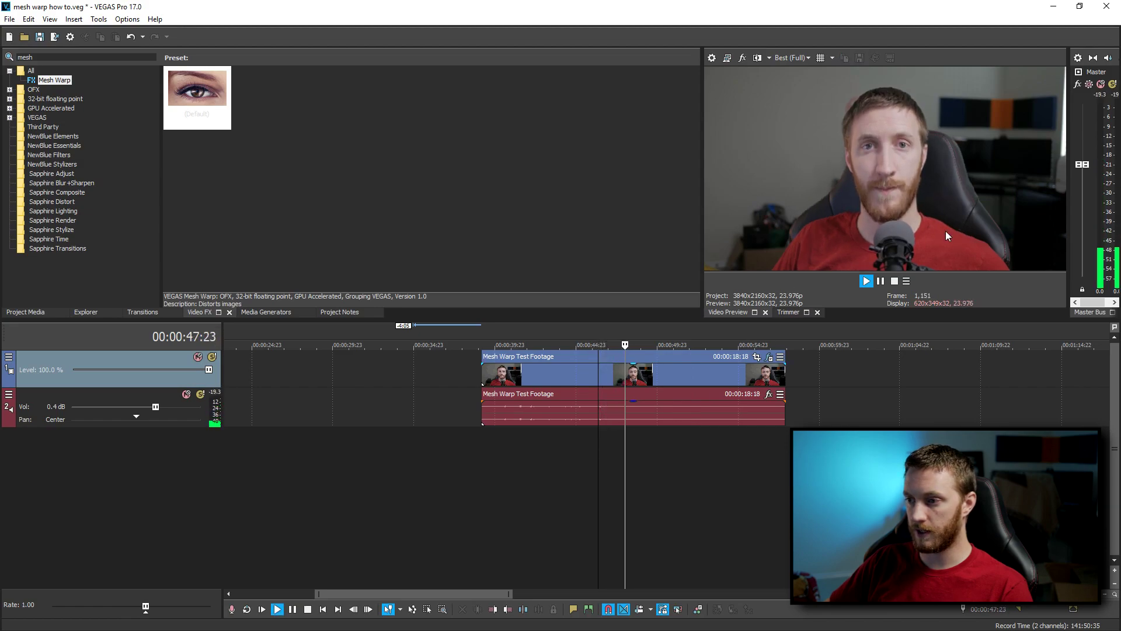
key("Return")
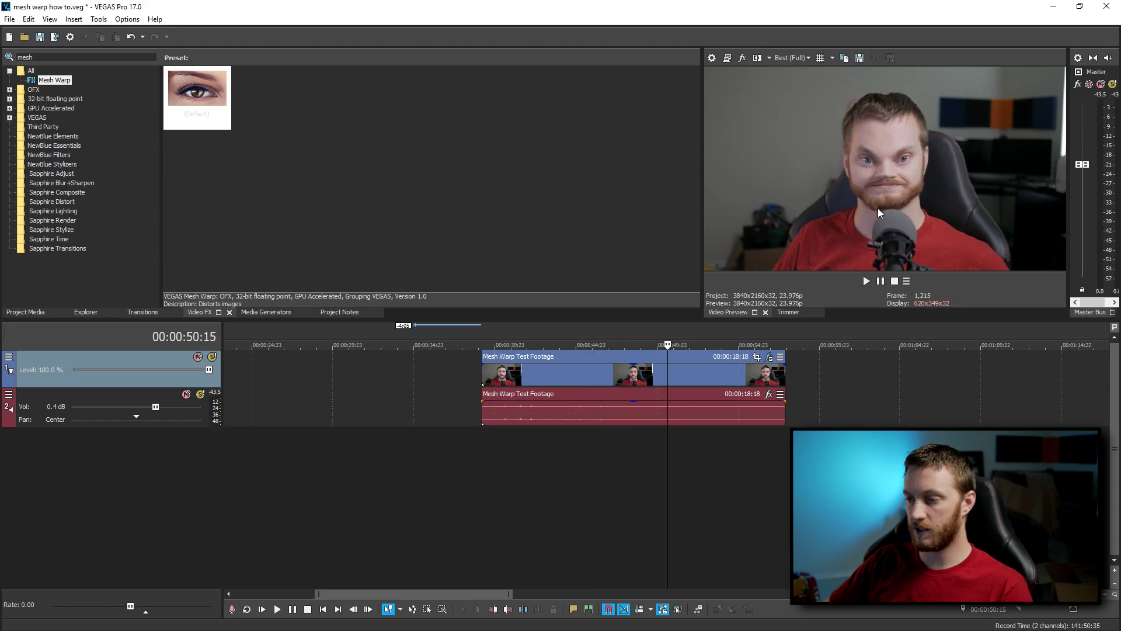
Step: Play the warp in slow motion, then reopen Mesh Warp at the clip's last frame, 00:00:18:02
key("k+l")
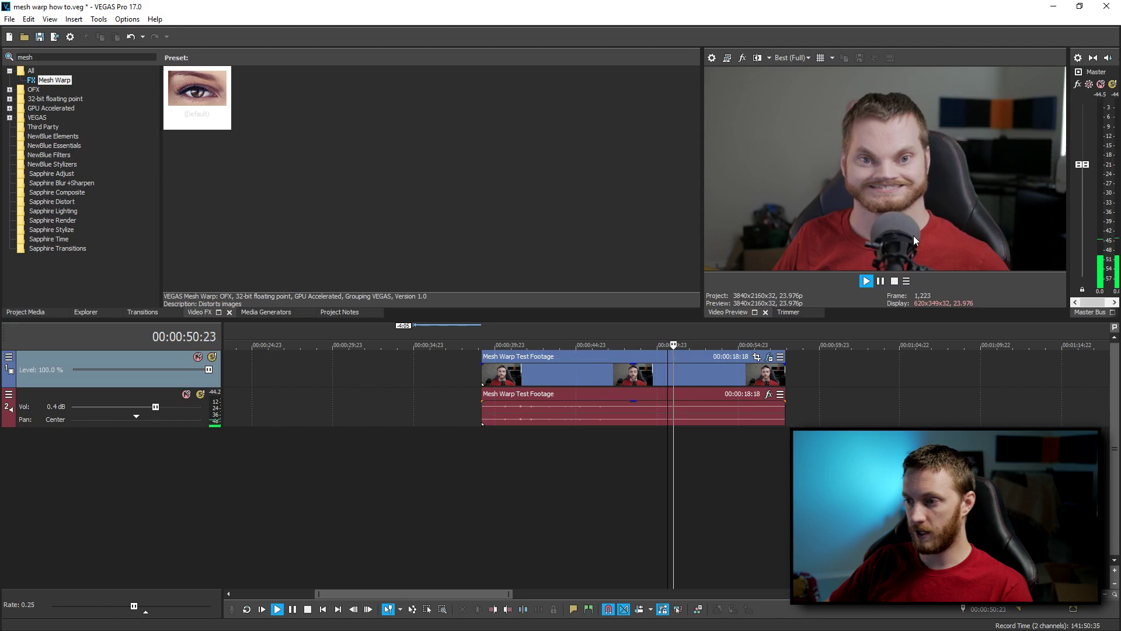
key("space")
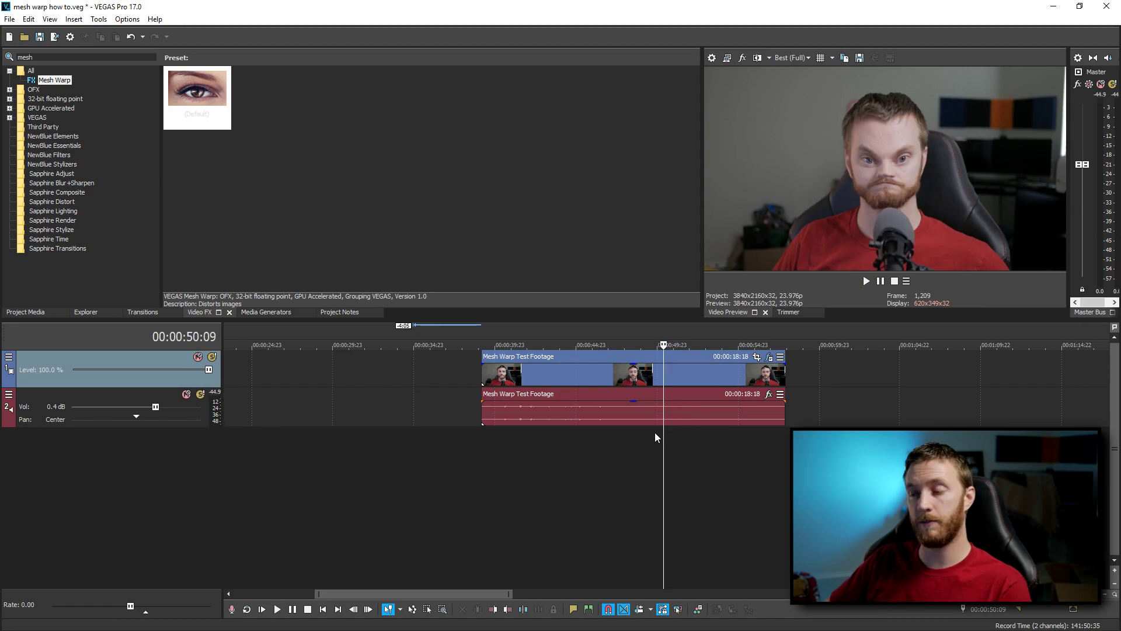
left_click(772, 363)
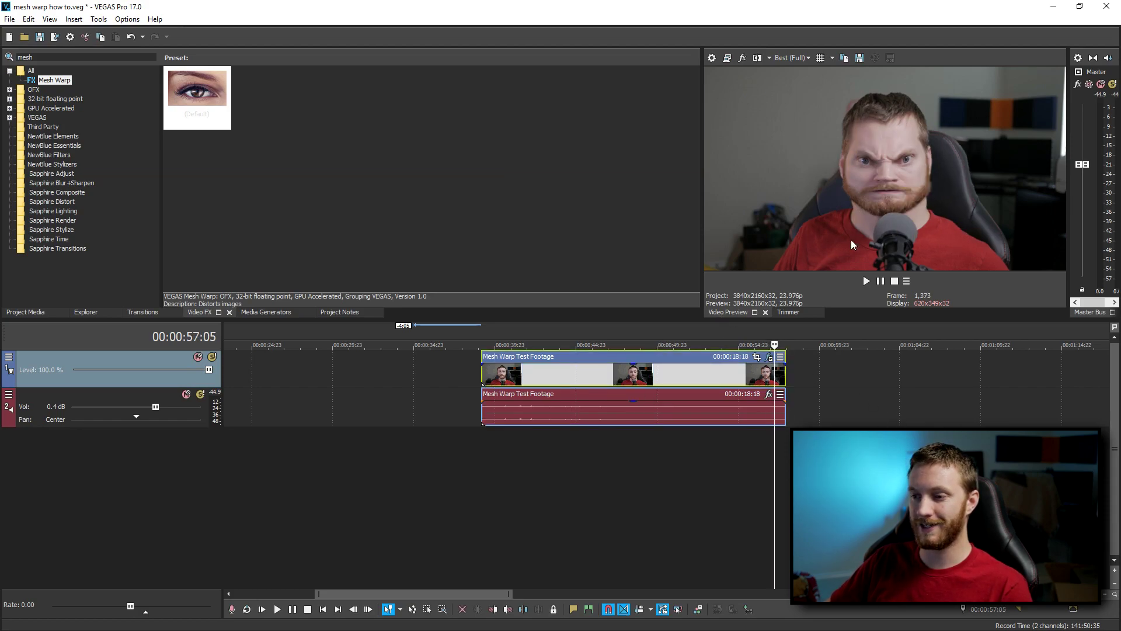
left_click(769, 358)
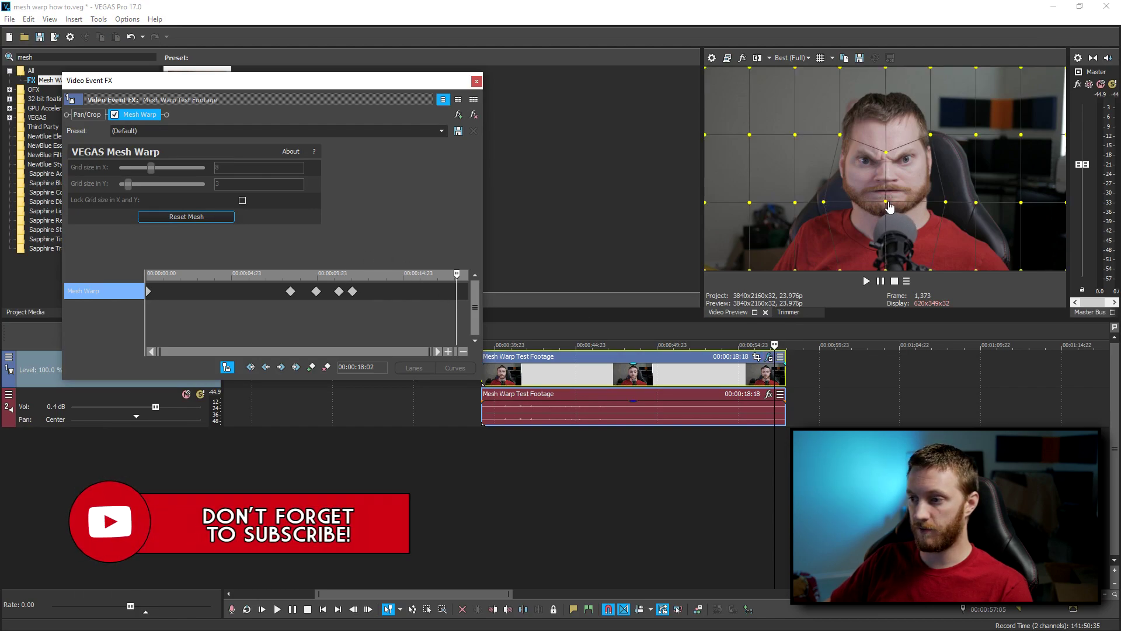
Step: At the clip's final frame, drag the mouth point sideways to add a keyframe, then close the settings
mouse_move(888, 207)
left_mouse_down()
mouse_move(876, 210)
mouse_move(919, 208)
mouse_move(889, 208)
left_mouse_up()
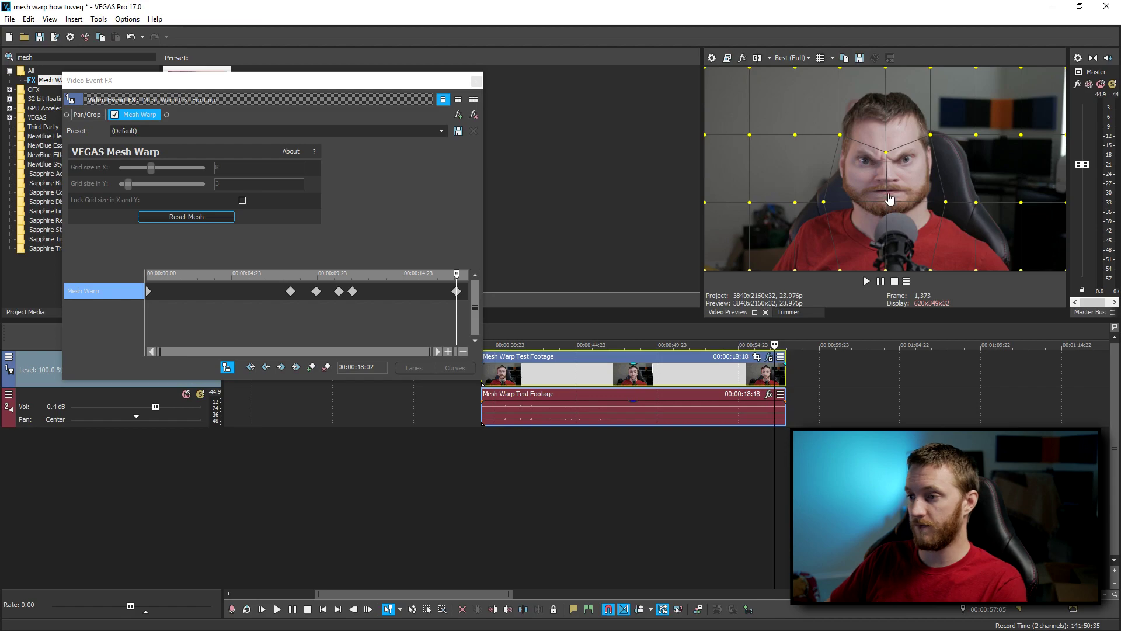
left_click(476, 82)
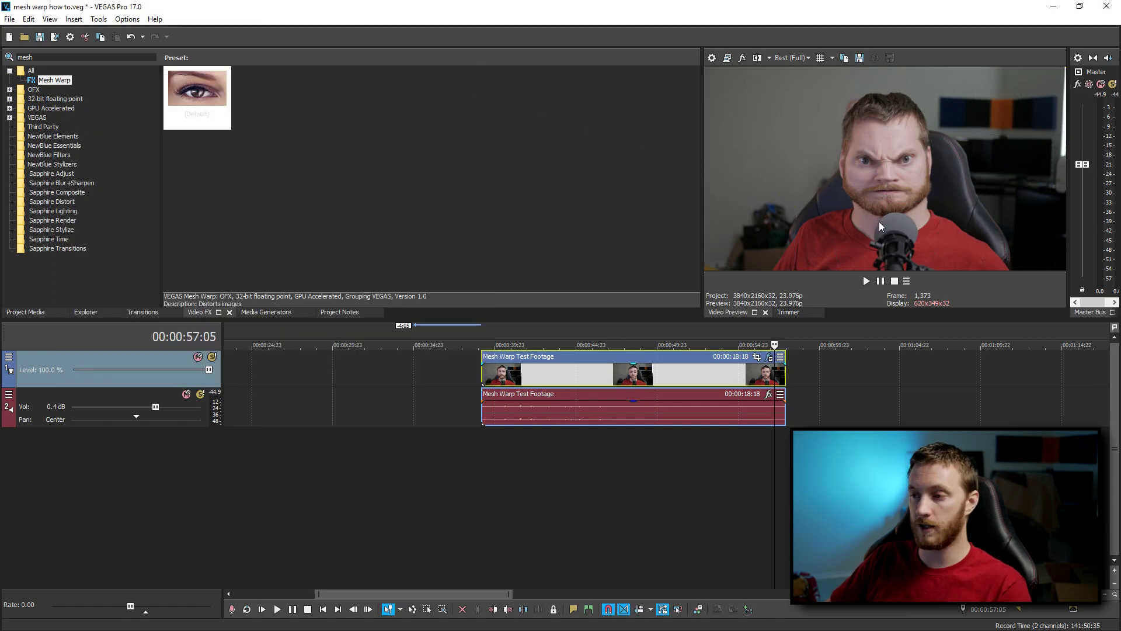